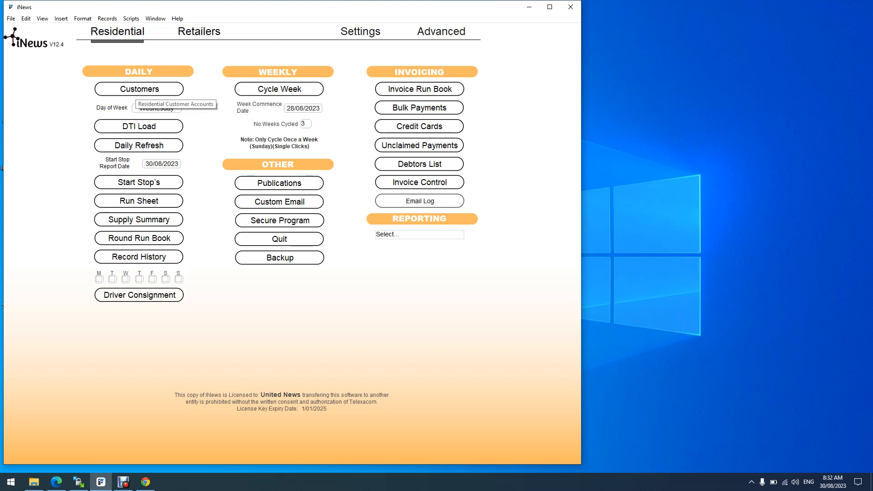
- Open the Customers screen from the Daily section of the Residential main menu
left_click(139, 89)
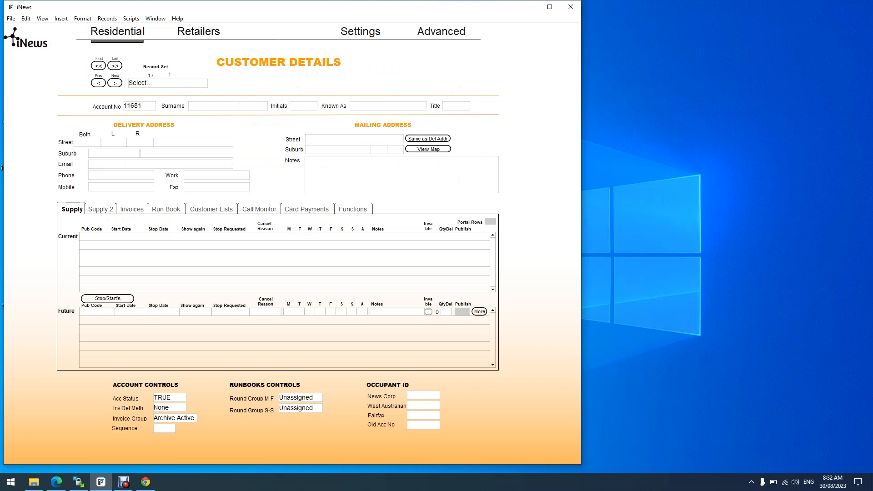
- Choose New from the Record Set dropdown to start a new customer account
left_click(167, 83)
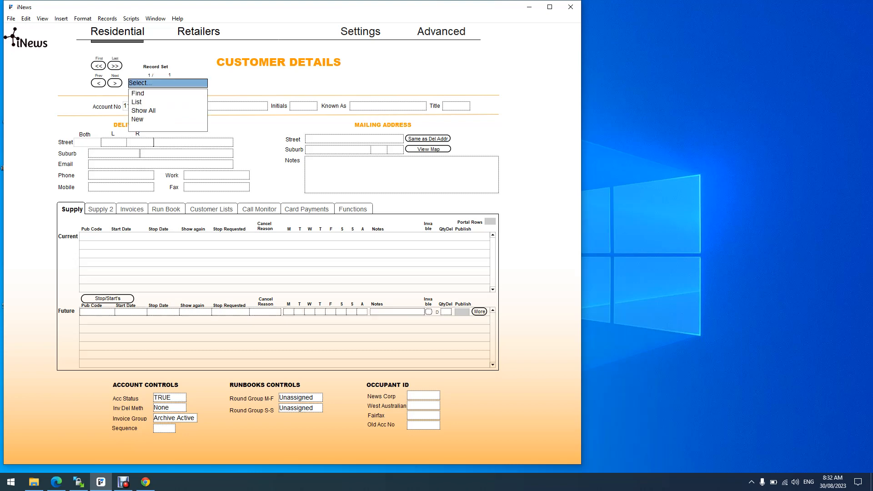
left_click(139, 119)
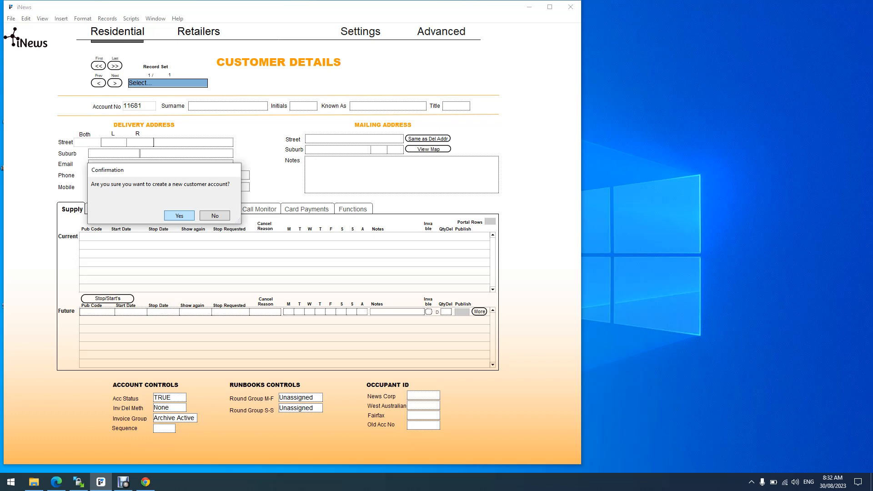
- Confirm creating the new customer account and decline starting a new invoice period
key("Return")
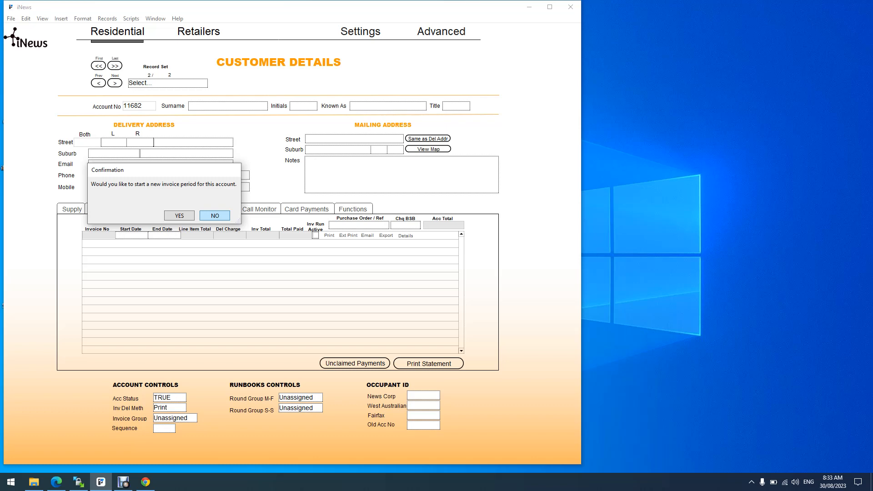
key("Return")
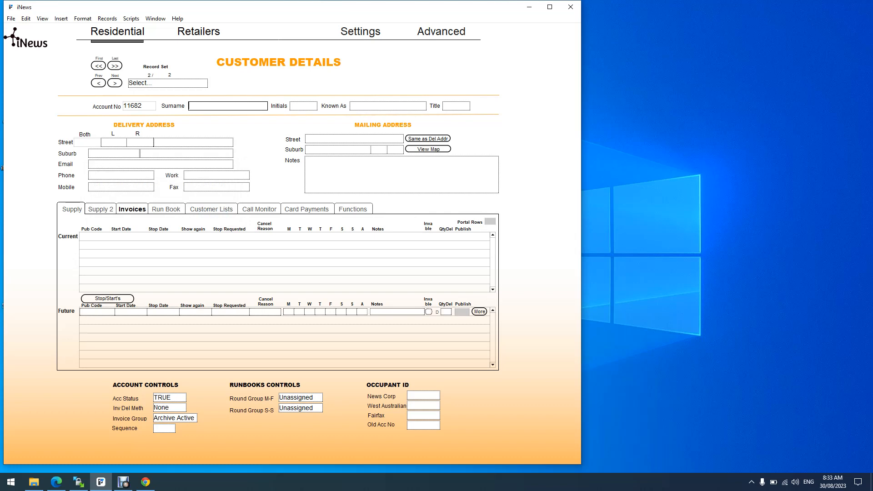
- Enter the customer's surname, initial and known-as name, set title Ms, and add the delivery street number
key("Tab")
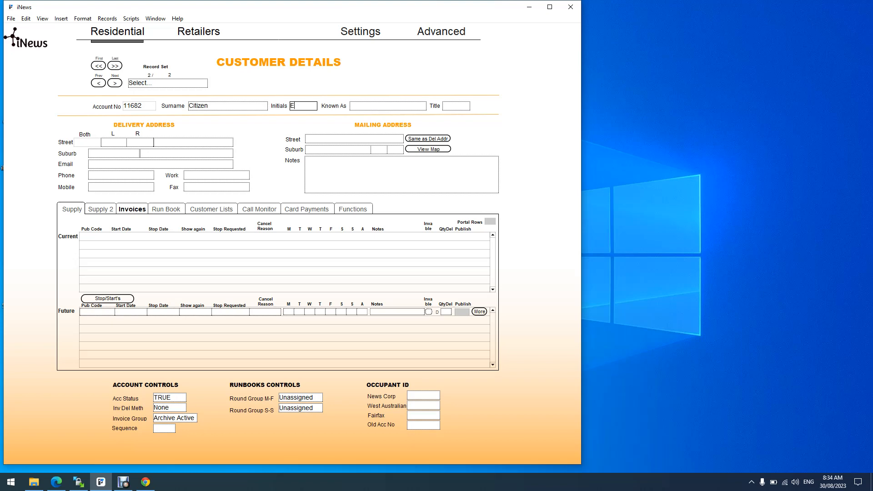
key("Tab")
key("Tab")
key("Down")
key("Down")
key("Down")
key("Down")
key("Tab")
key("Tab")
key("Tab")
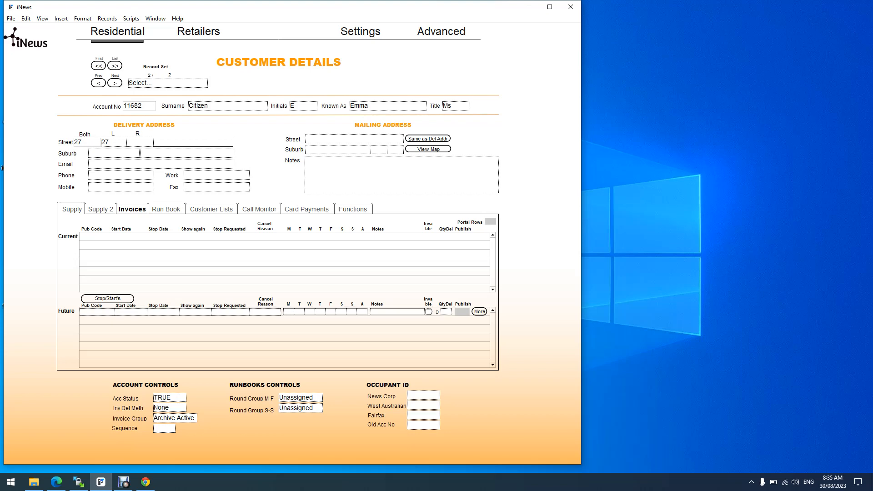
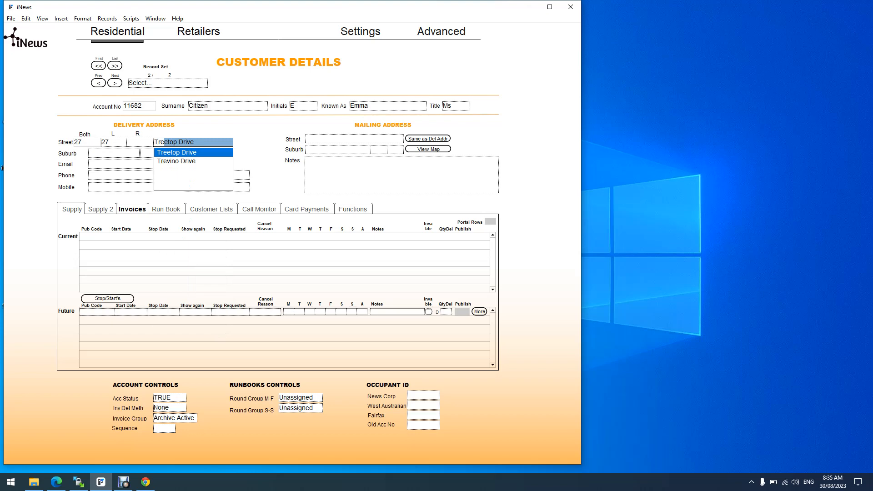
- Complete the delivery street name from its autocomplete suggestion, which also fills the mailing street
key("Tab")
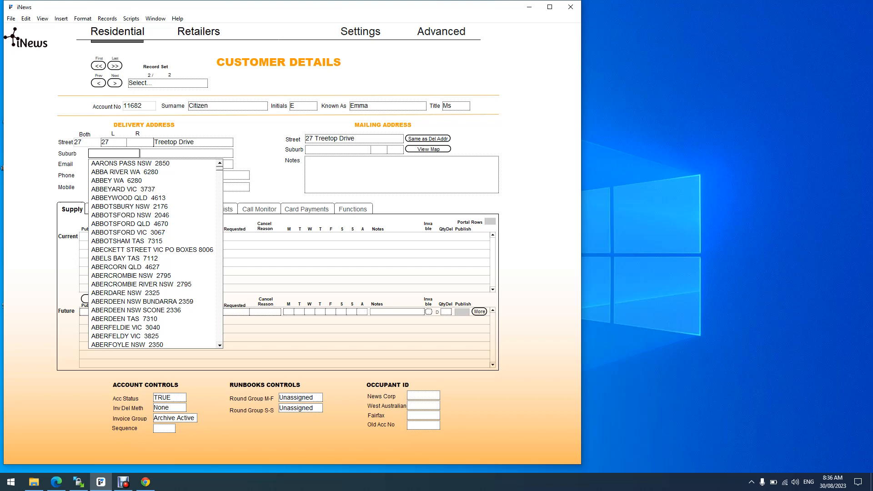
- Select the customer's suburb so delivery and mailing suburb, state and postcode are filled
type("warnu")
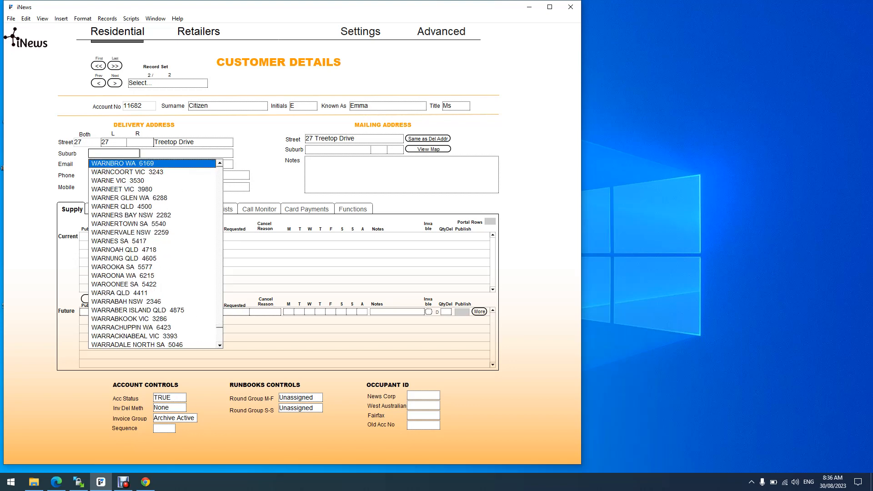
key("Up")
key("Up")
key("Up")
key("Up")
key("Up")
key("Up")
key("Up")
key("Up")
key("Up")
key("Up")
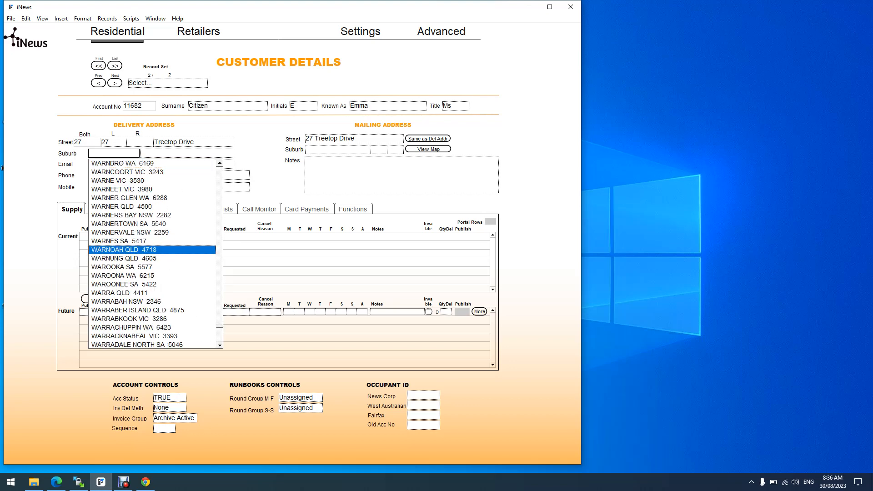
key("Up")
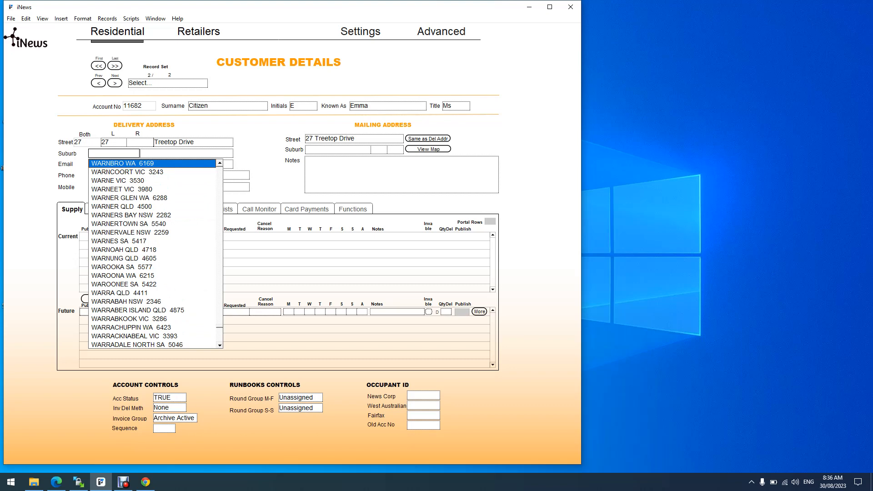
key("Return")
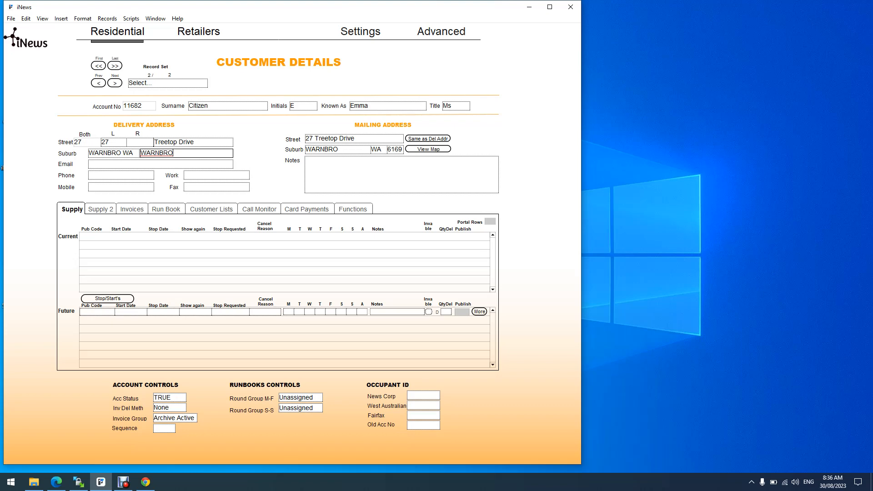
left_click(102, 153)
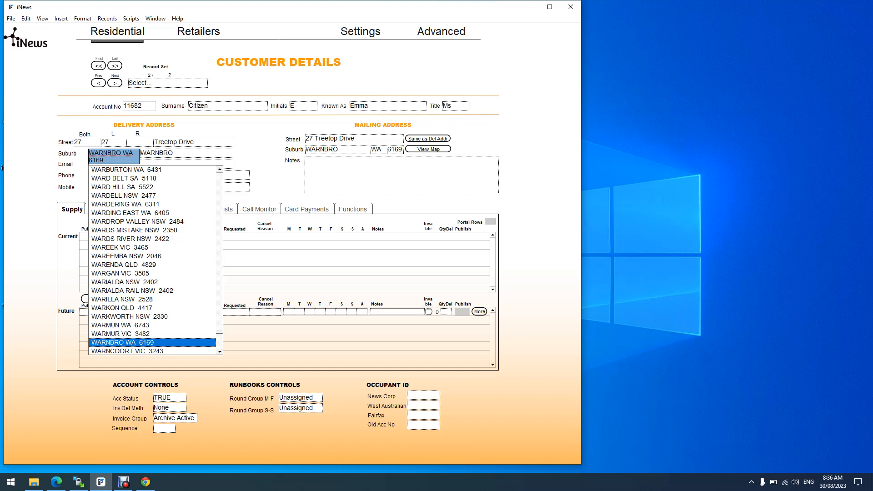
key("Tab")
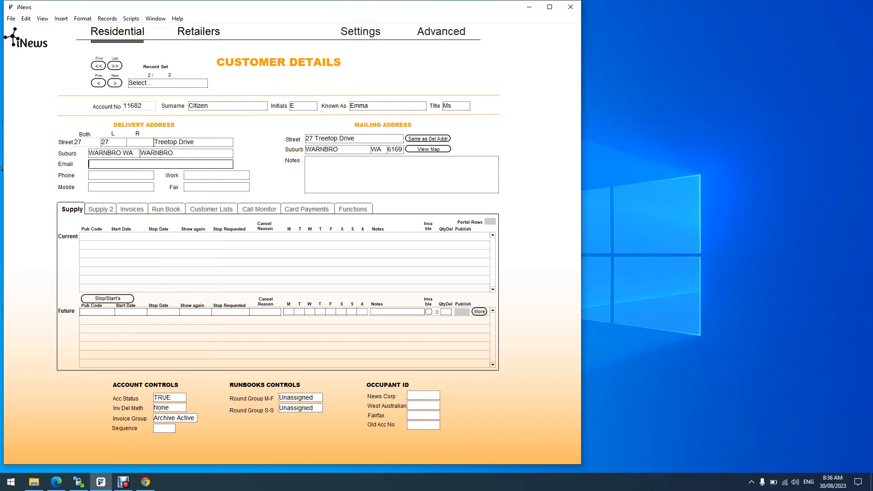
key("Tab")
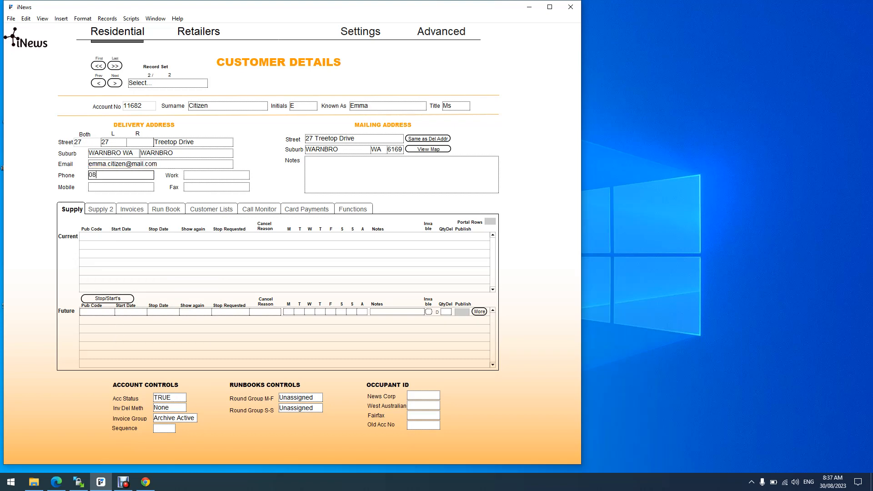
key("Tab")
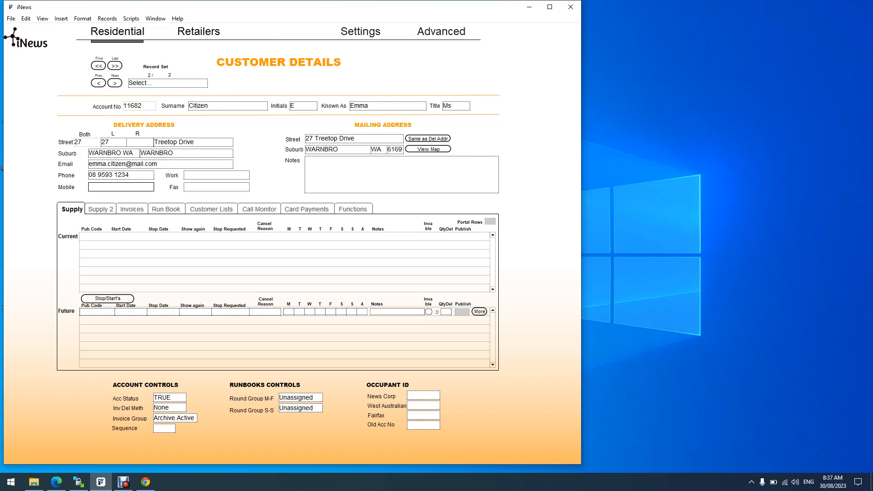
key("Tab")
key("Tab")
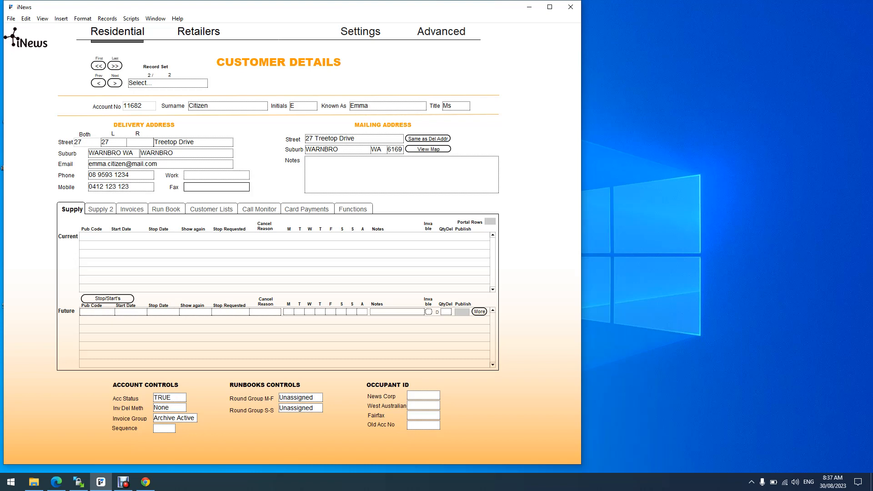
key("Tab")
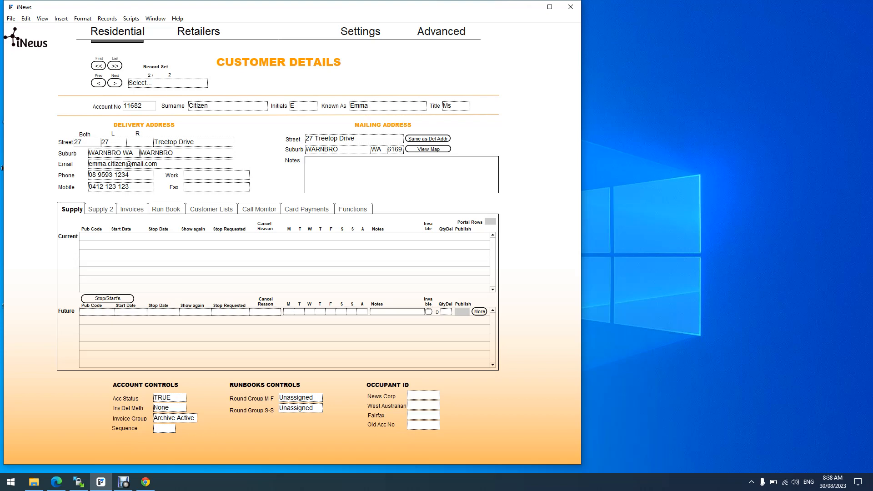
- Add a future supply row for WST West Australian starting 31/08/2023
left_click(97, 312)
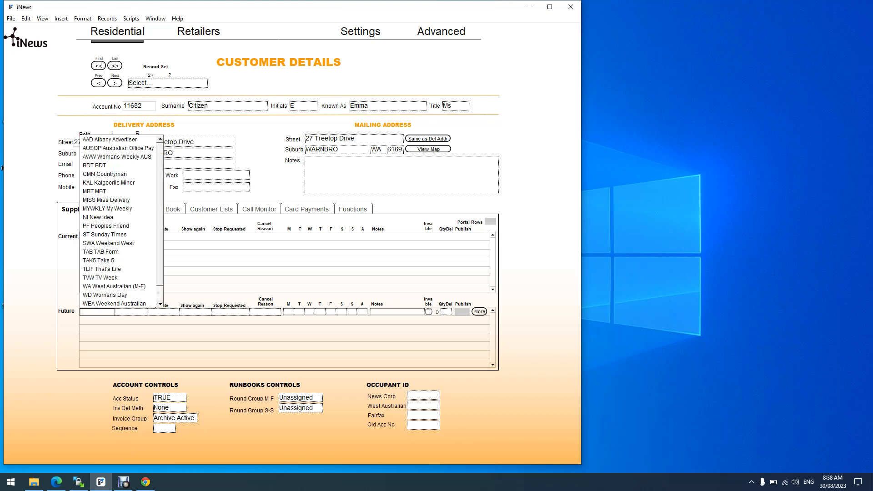
type("ws")
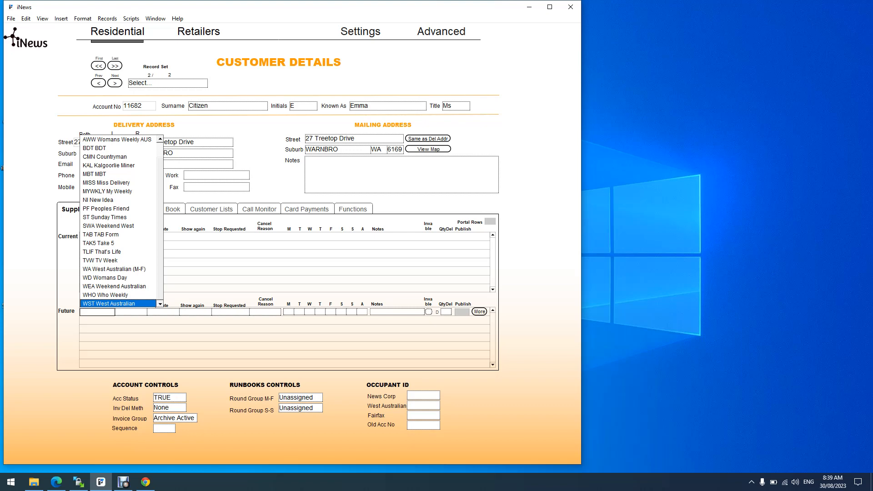
key("Tab")
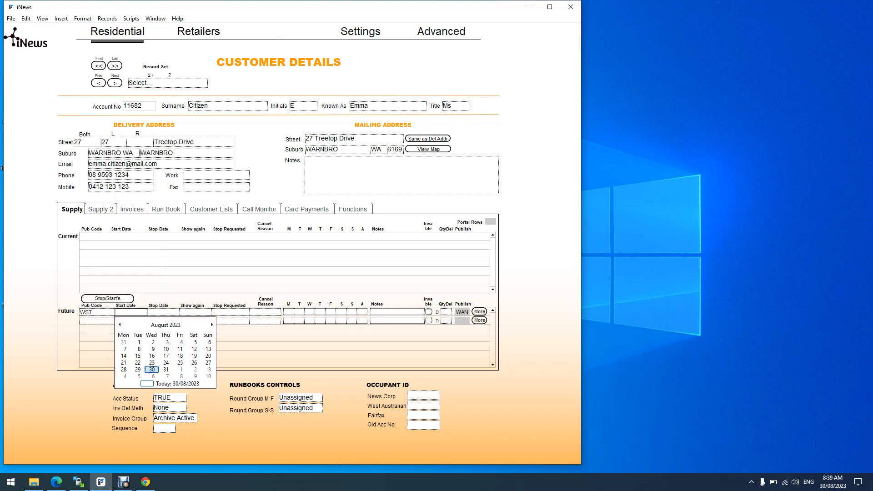
key("Right")
key("Tab")
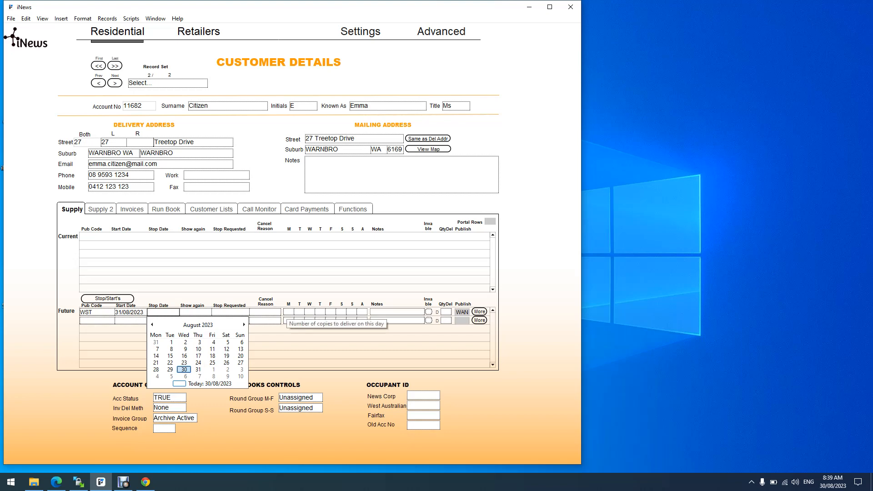
- Enter Monday–Friday quantities 1, 1, 2, 1, 1 on the future WST supply row
left_click(289, 312)
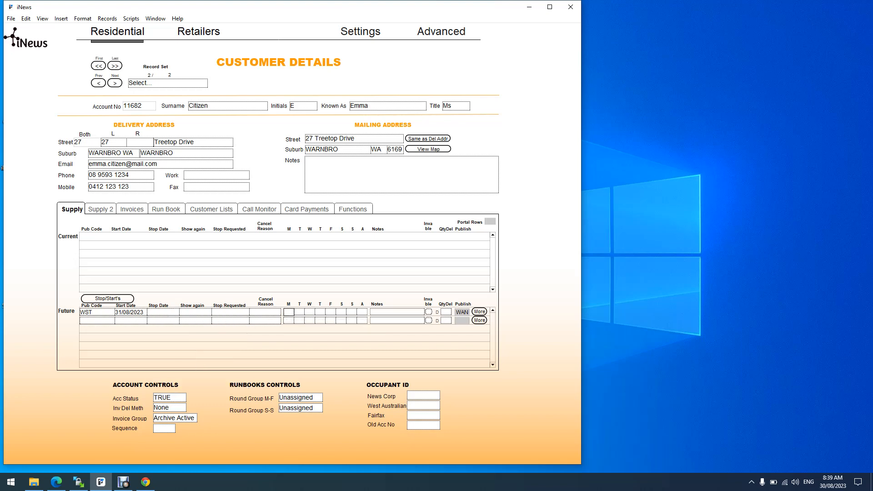
key("Tab")
type("1")
key("Tab")
type("2")
key("Tab")
type("1")
key("Tab")
type("1")
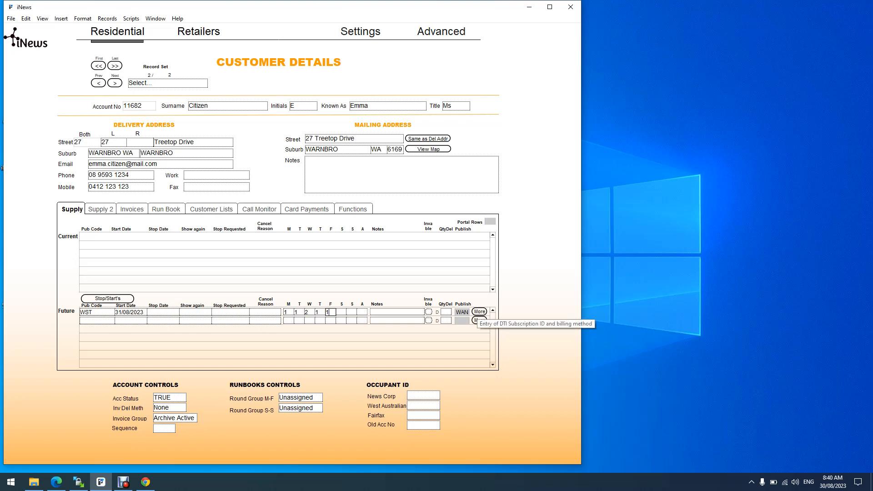
left_click(479, 312)
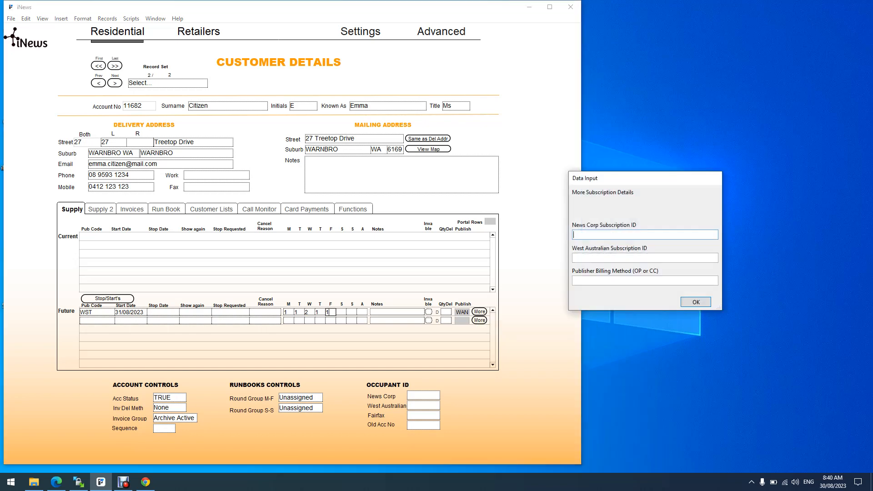
left_click(610, 258)
left_click(609, 281)
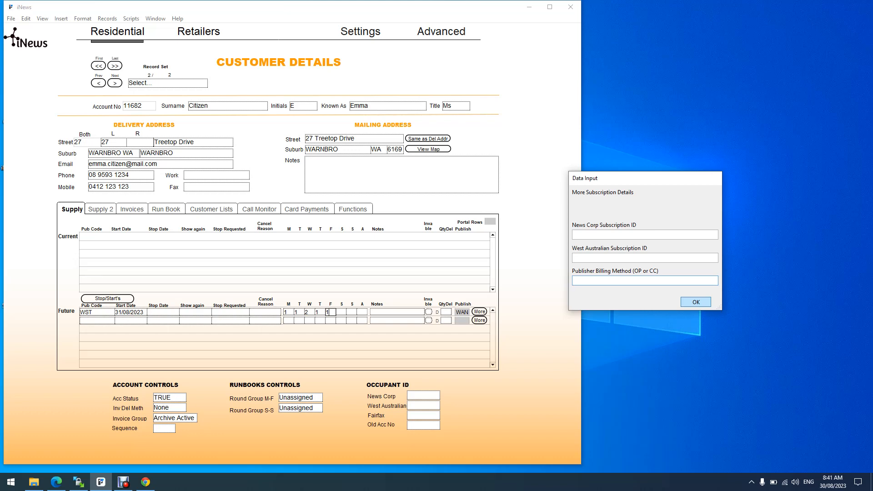
key("Return")
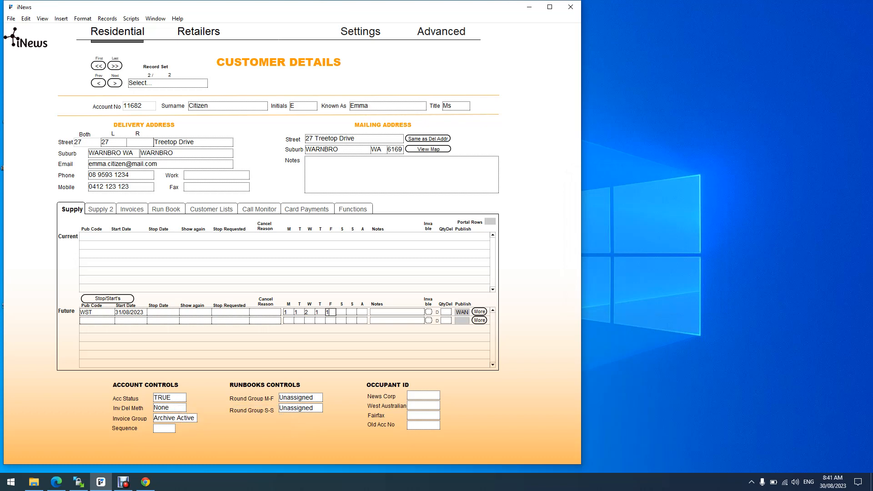
- Leave Acc Status as TRUE and display the Print, Email and None invoice delivery choices
left_click(173, 398)
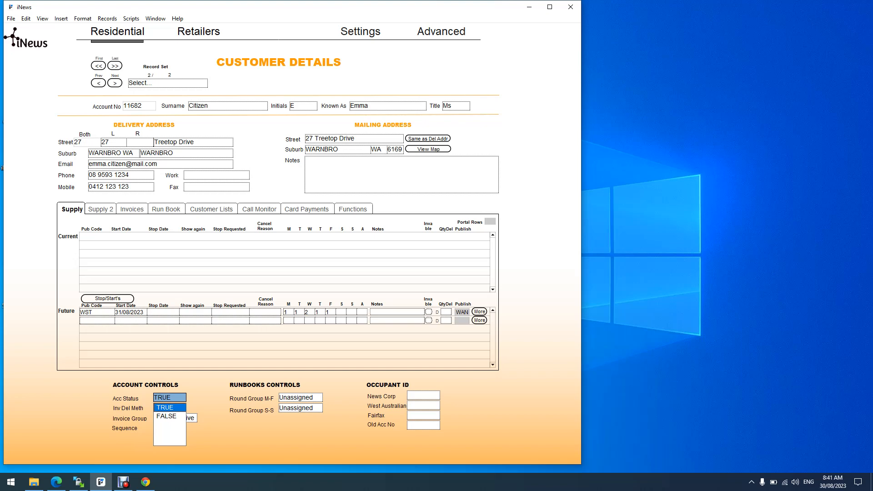
left_click(237, 437)
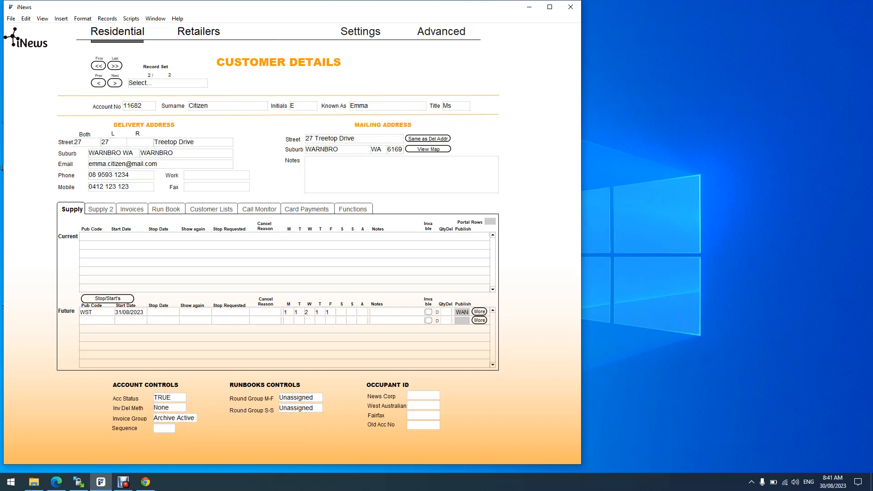
left_click(169, 408)
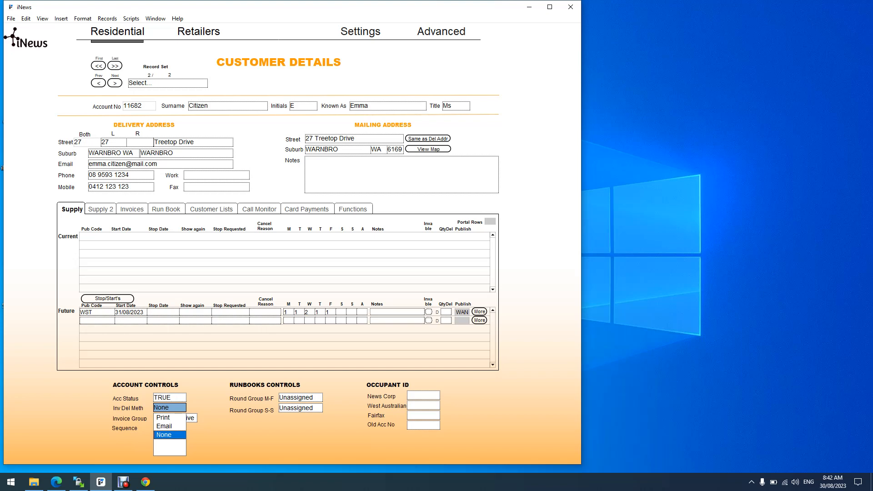
- Keep invoice delivery method None and clear the Print value so Invoice Group is blank
left_click(171, 436)
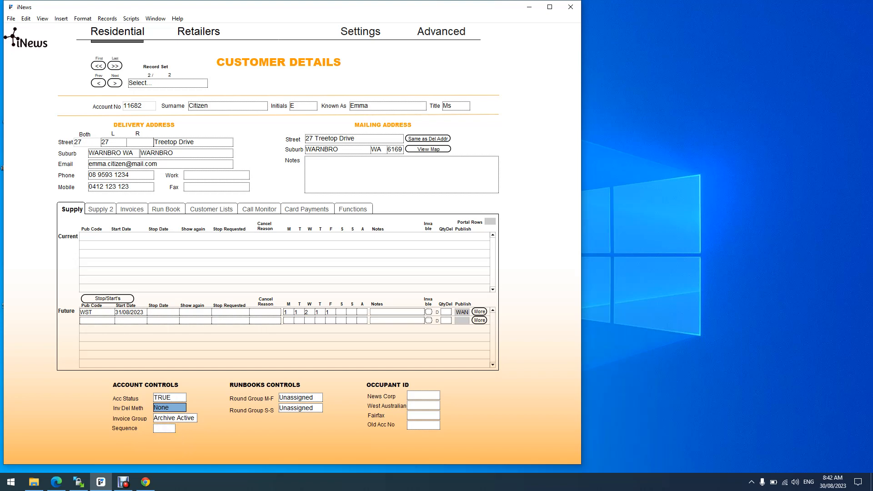
left_click(172, 437)
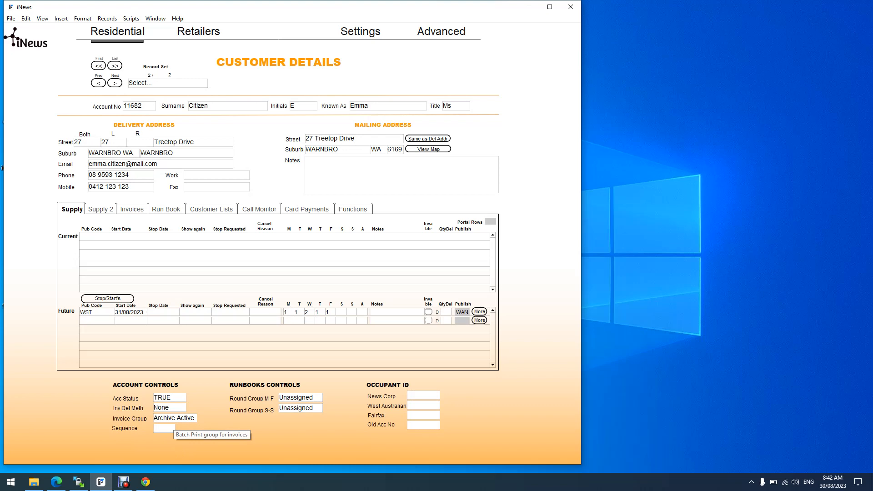
left_click(174, 418)
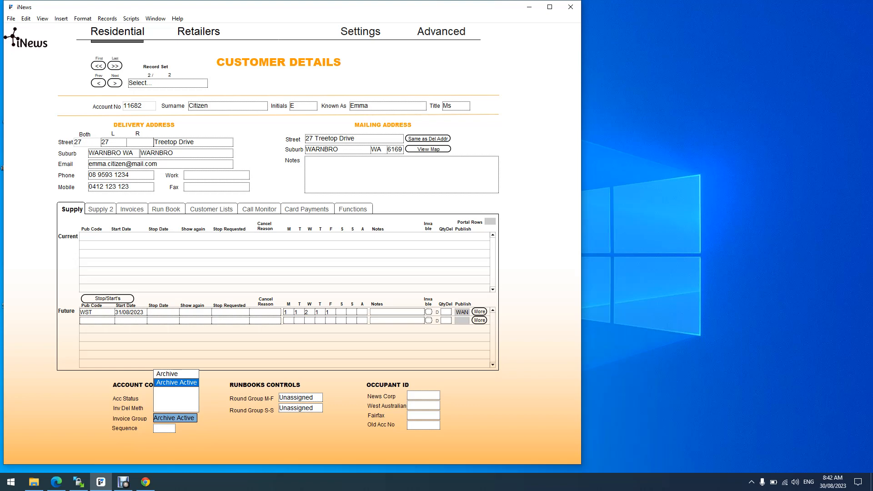
key("BackSpace")
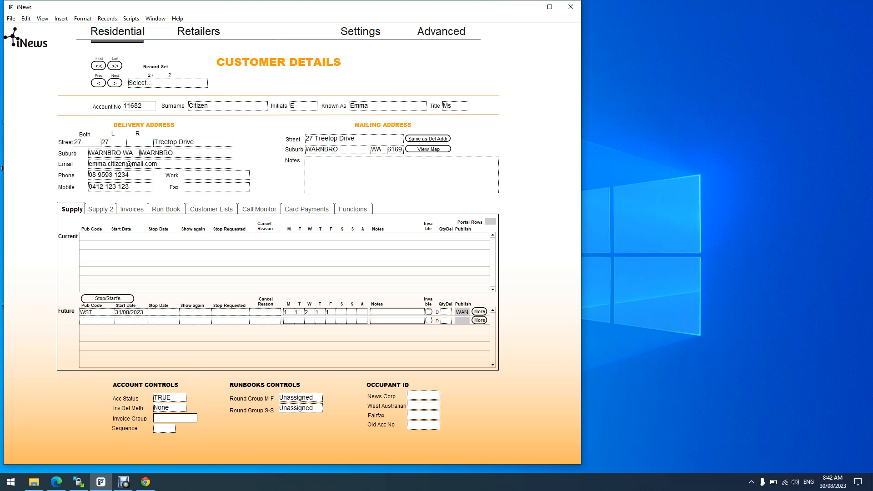
type("Print")
key("Return")
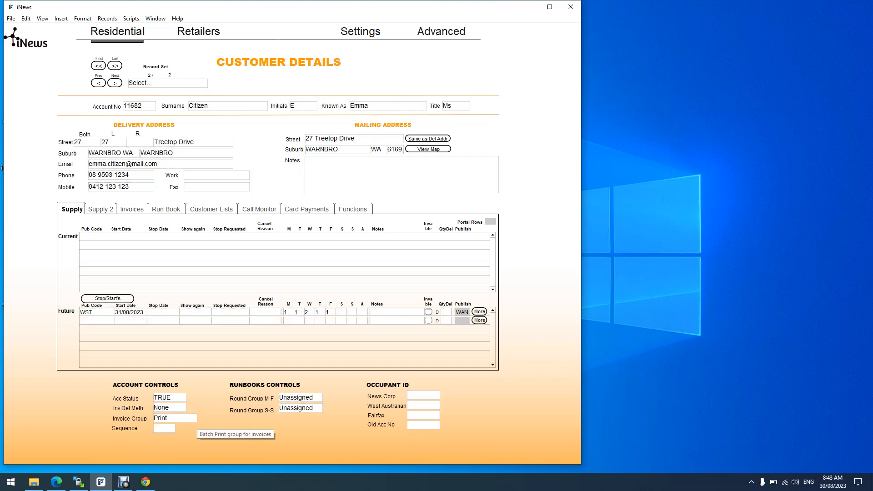
left_click(193, 419)
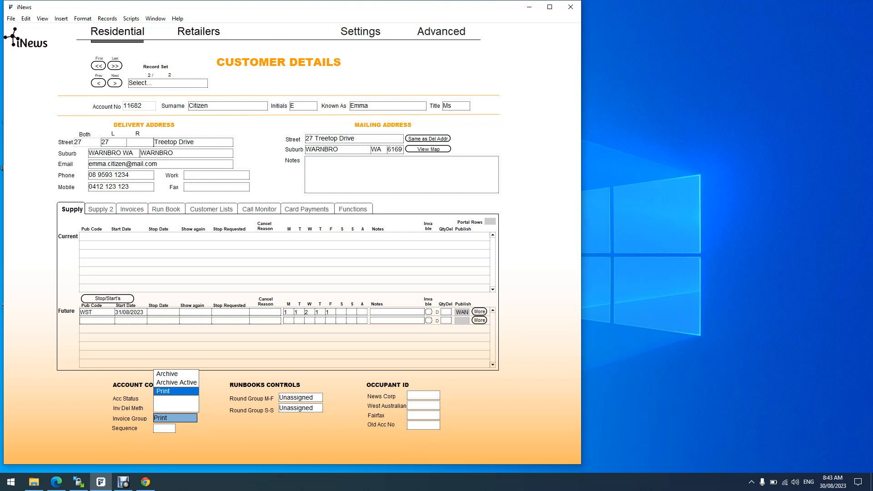
key("BackSpace")
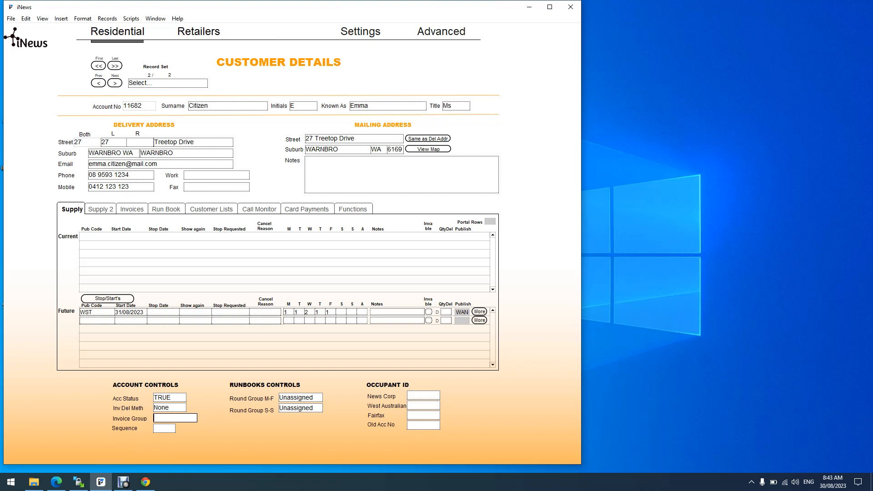
key("Escape")
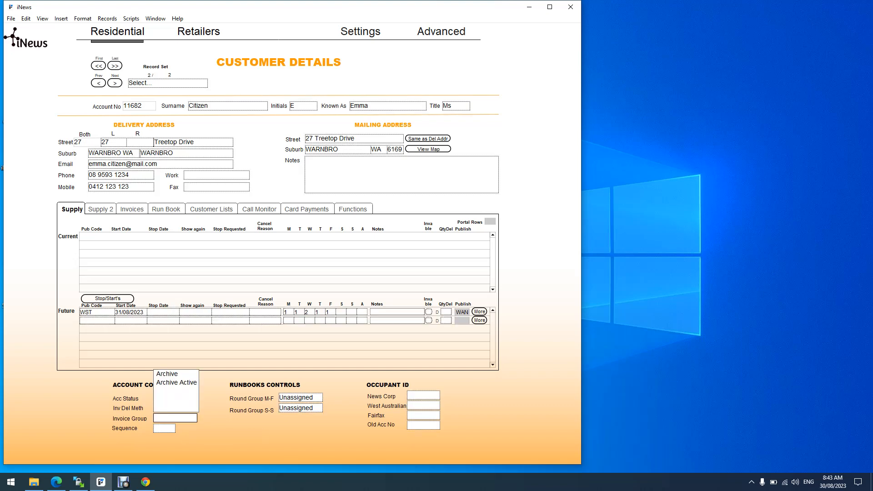
left_click(165, 428)
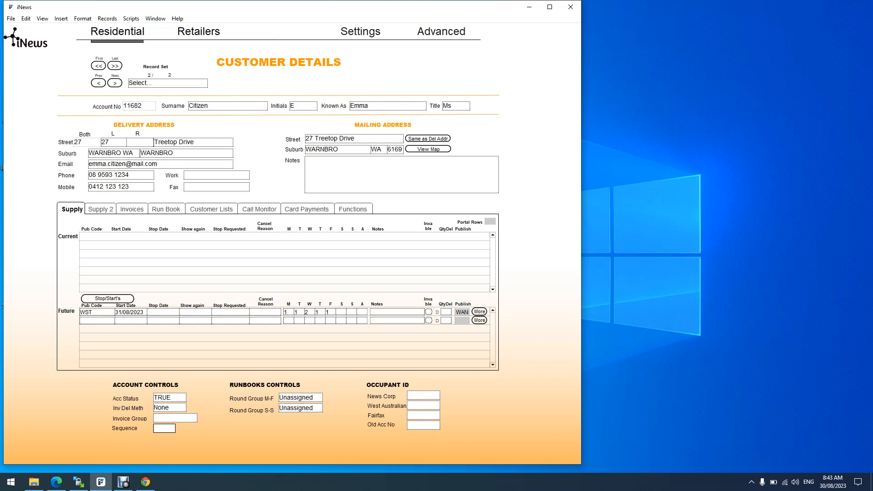
- Set the Monday–Friday Round Group to Warnbro
left_click(227, 106)
left_click(301, 397)
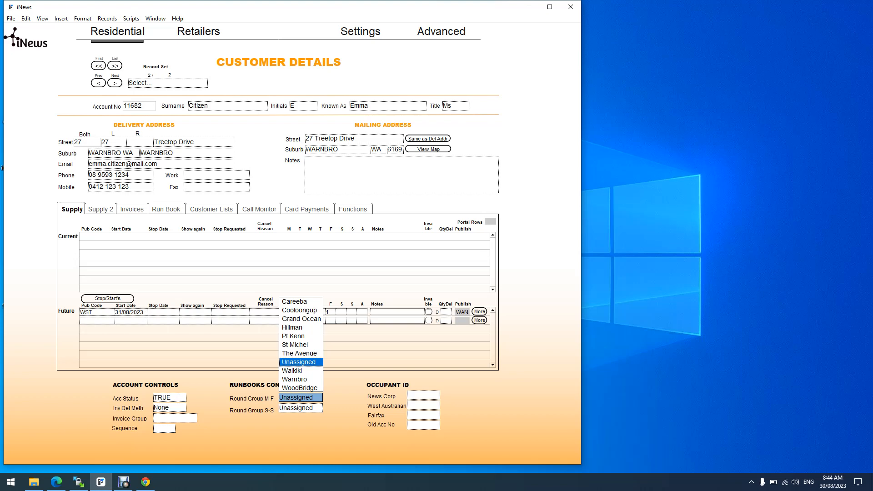
key("Down")
key("Down")
key("Tab")
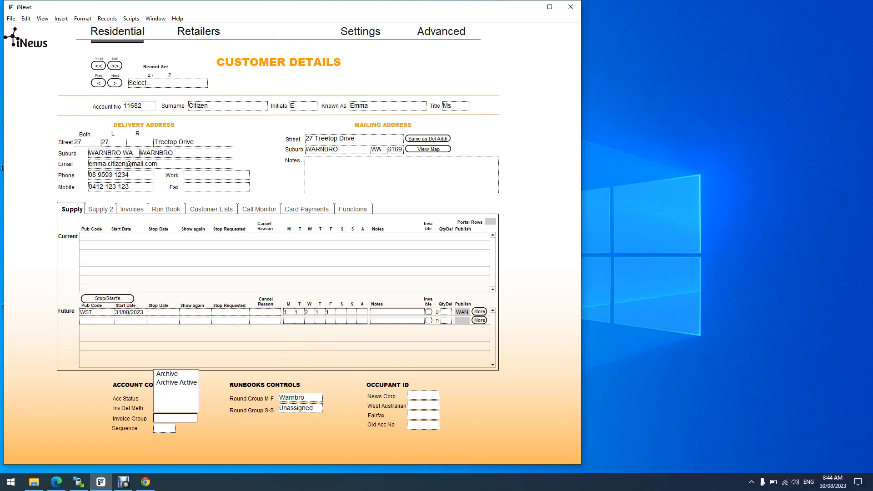
- Set the Saturday–Sunday Round Group to Warnbro after briefly trying Run1, and commit the record
key("Tab")
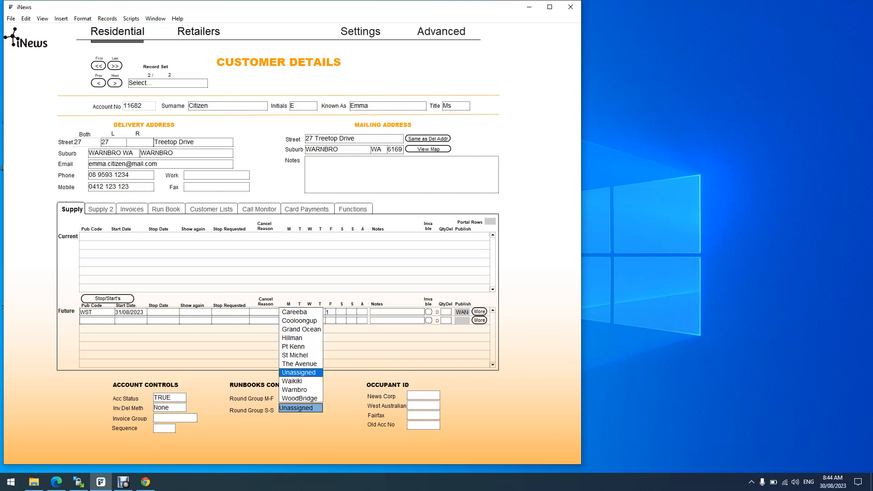
key("Down")
key("Down")
key("Tab")
key("shift+Tab")
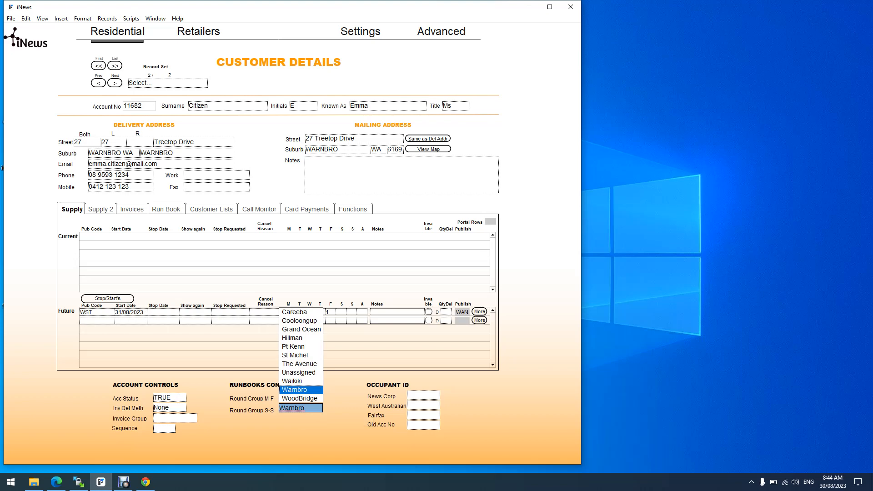
key("BackSpace")
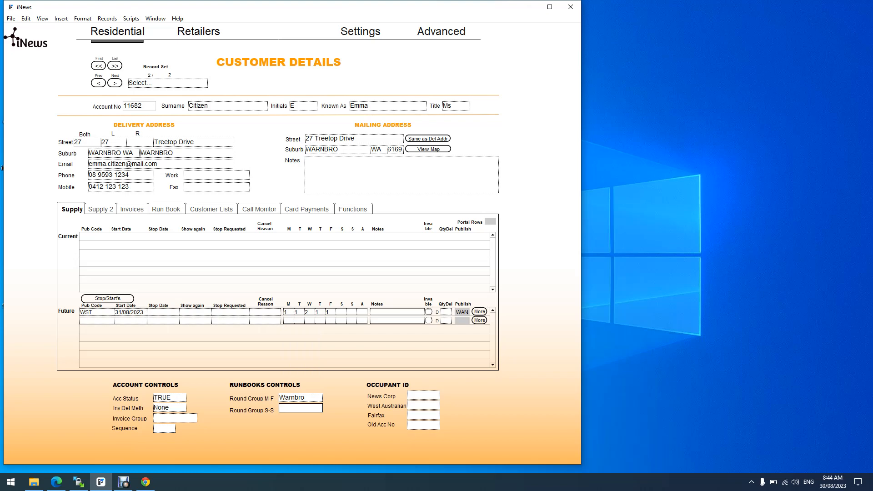
type("Run1")
key("Return")
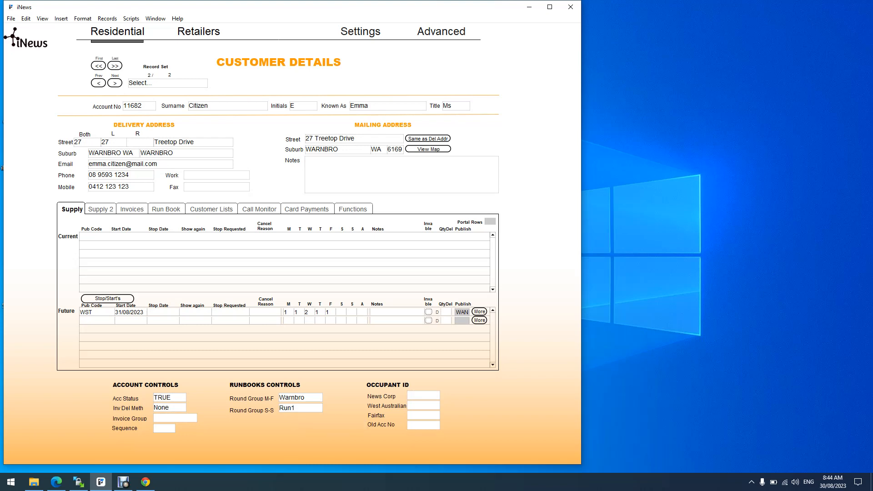
left_click(299, 409)
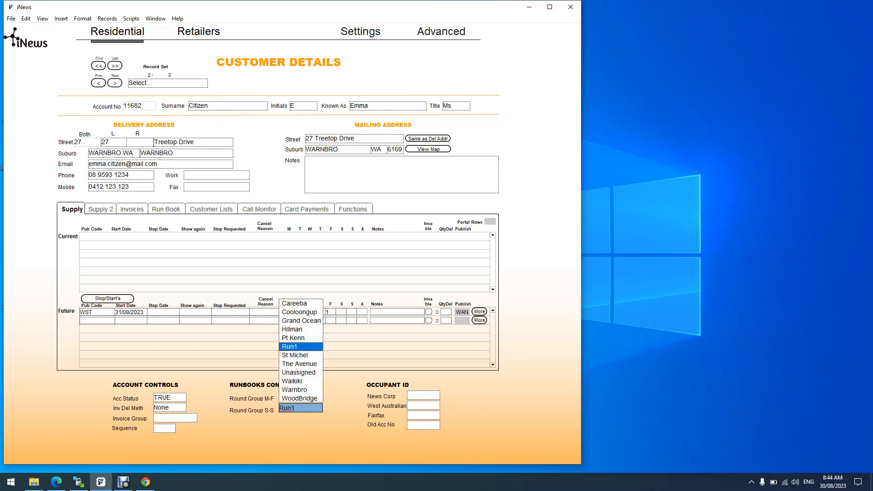
left_click(295, 390)
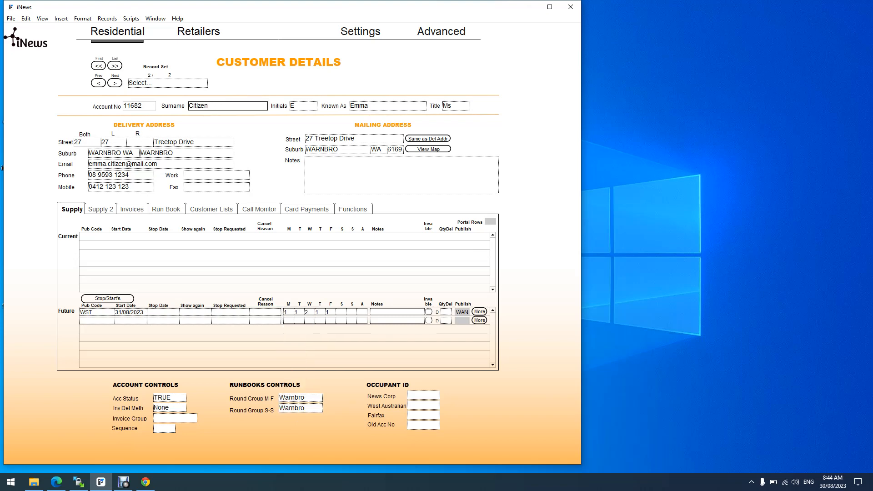
left_click(319, 436)
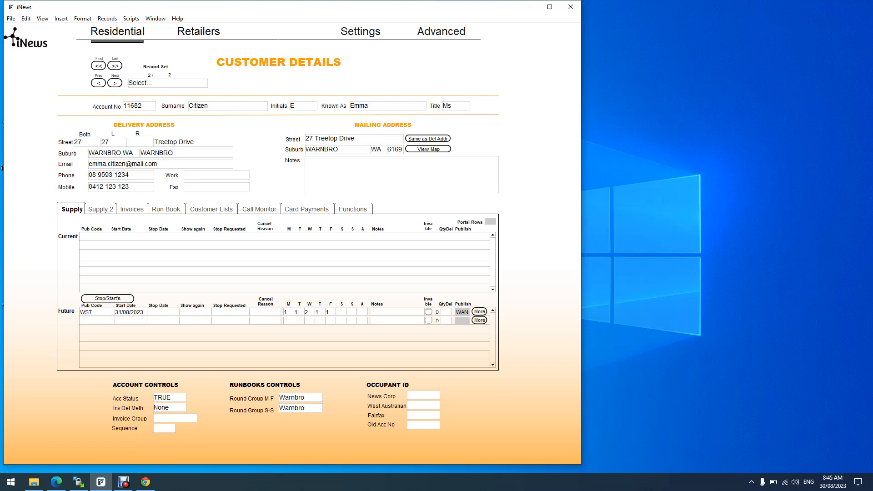
left_click(423, 396)
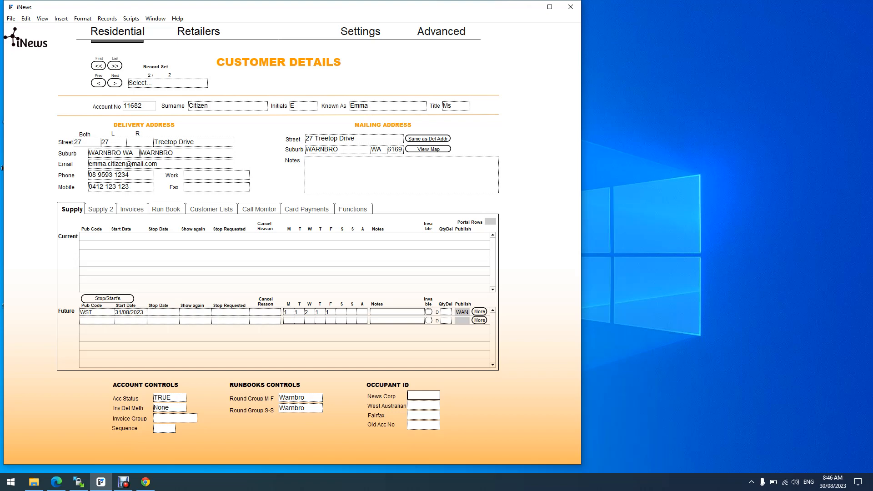
key("Tab")
key("Tab")
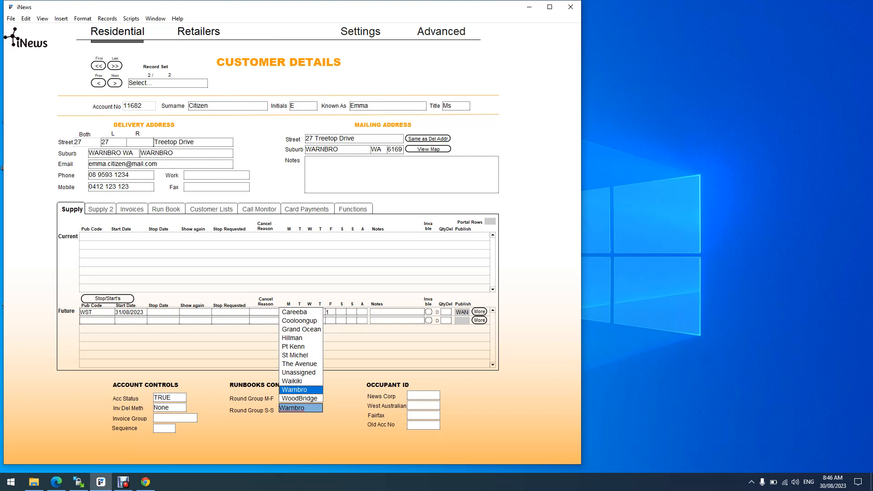
key("Tab")
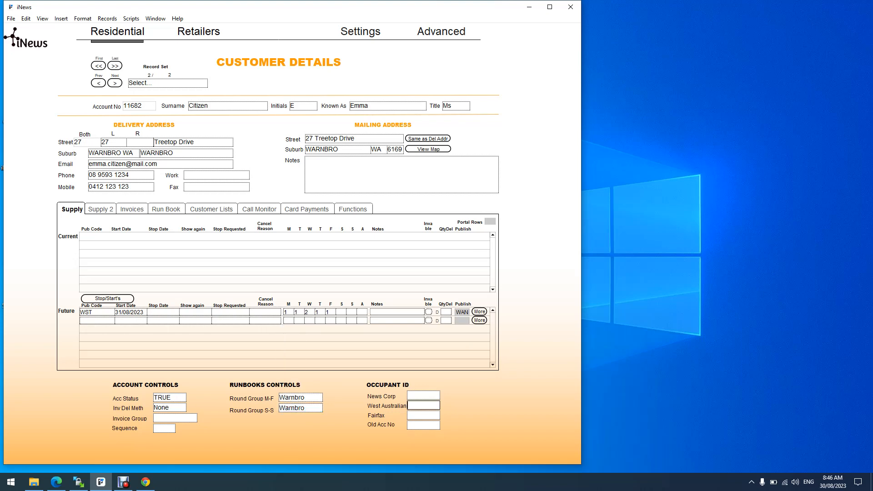
key("Tab")
key("Tab")
- Delete a trial WST entry in Archive and Stolens, then view the empty Invoices list
left_click(100, 209)
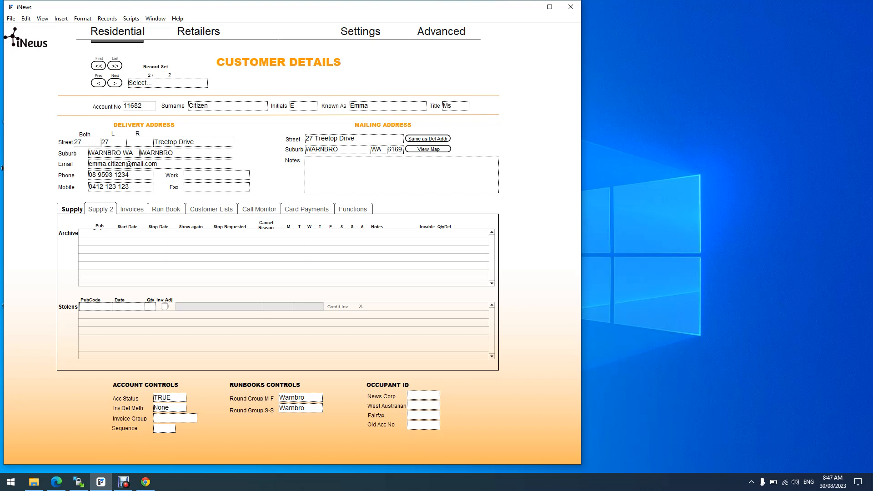
left_click(95, 306)
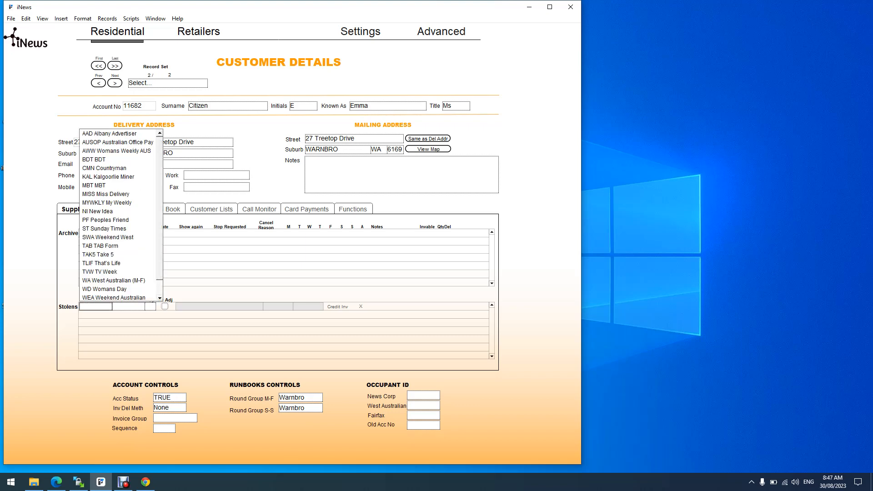
type("ws")
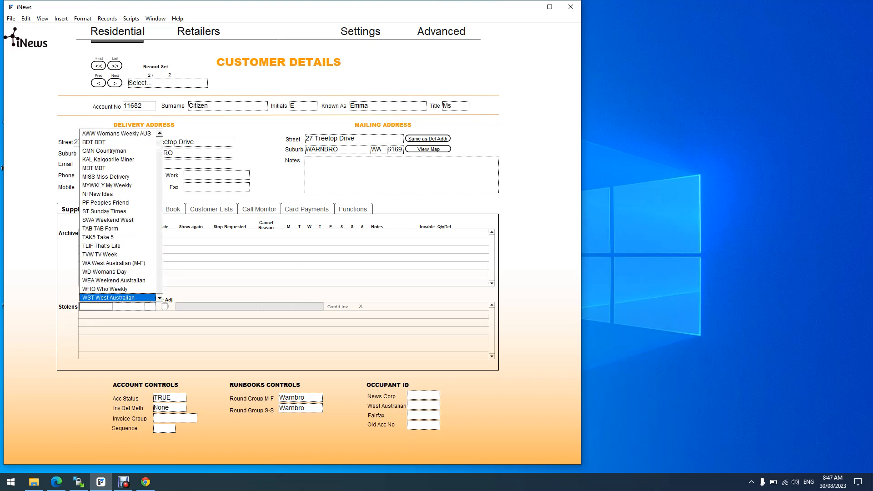
key("Tab")
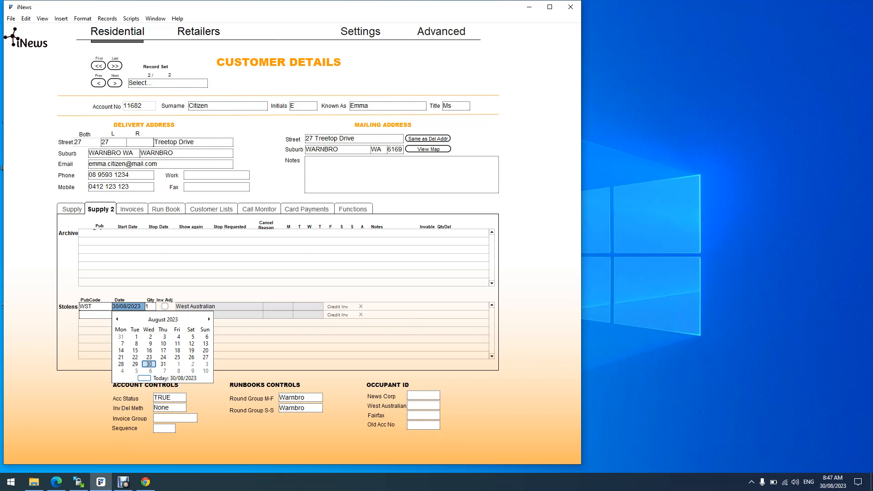
left_click(361, 306)
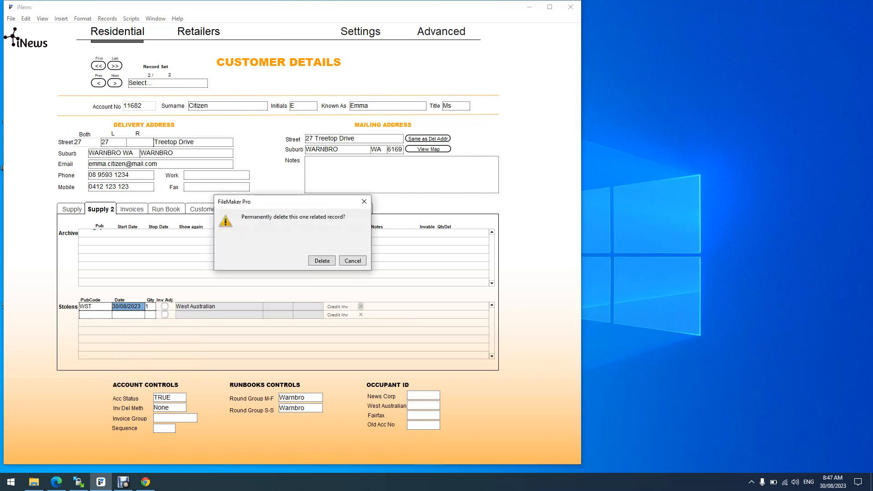
key("Return")
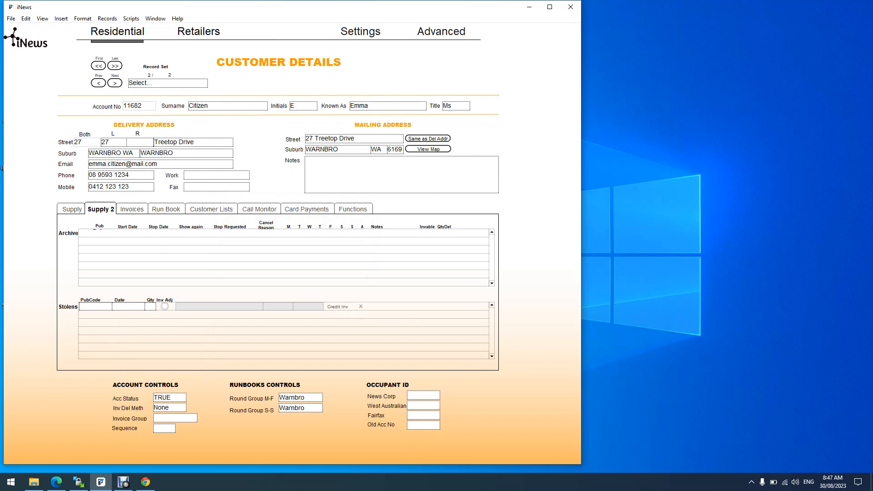
left_click(132, 209)
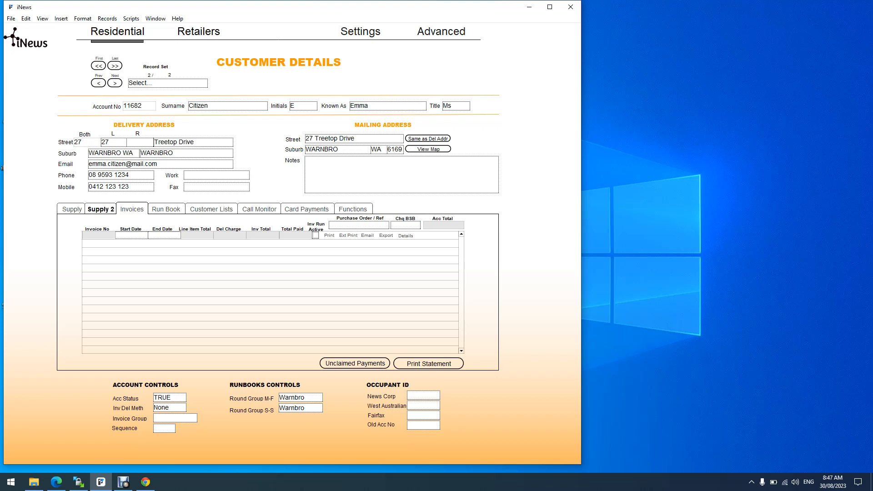
- Show the Run Book tab with blank Monday–Sunday sequences, notes and directions
left_click(166, 210)
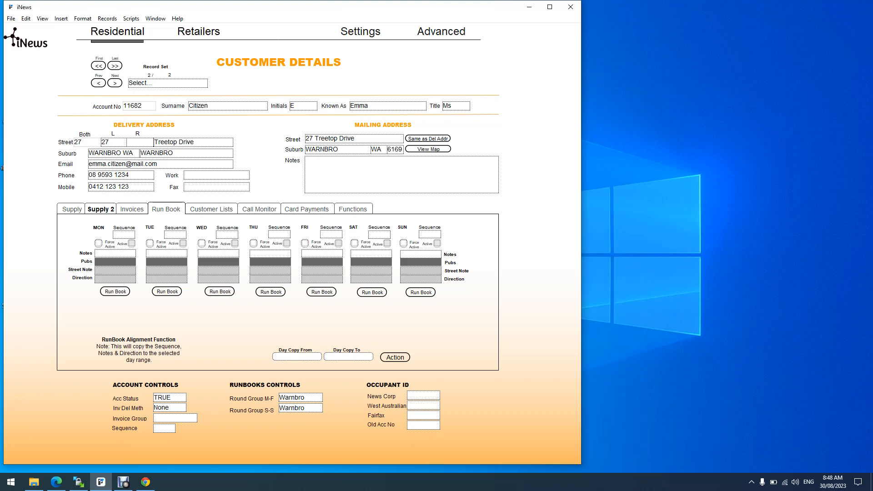
- Check Supply, open Run Book's Day Copy From and To lists, then view Customer Lists
left_click(72, 210)
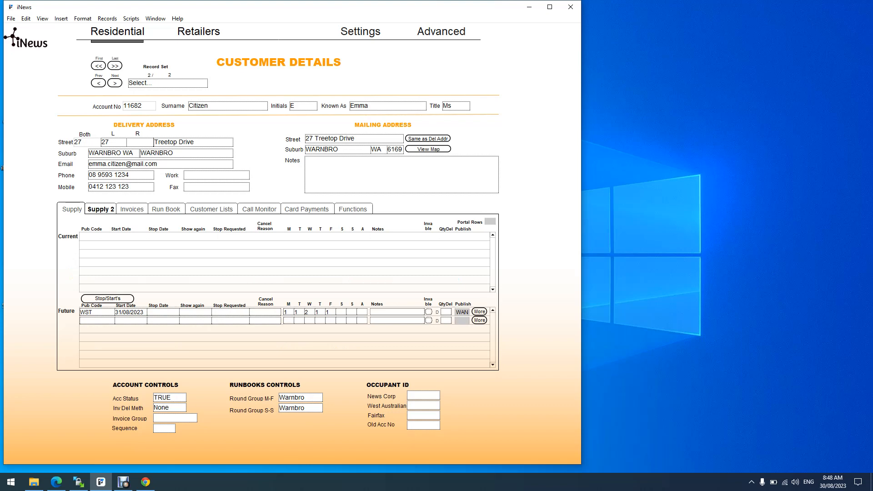
left_click(166, 209)
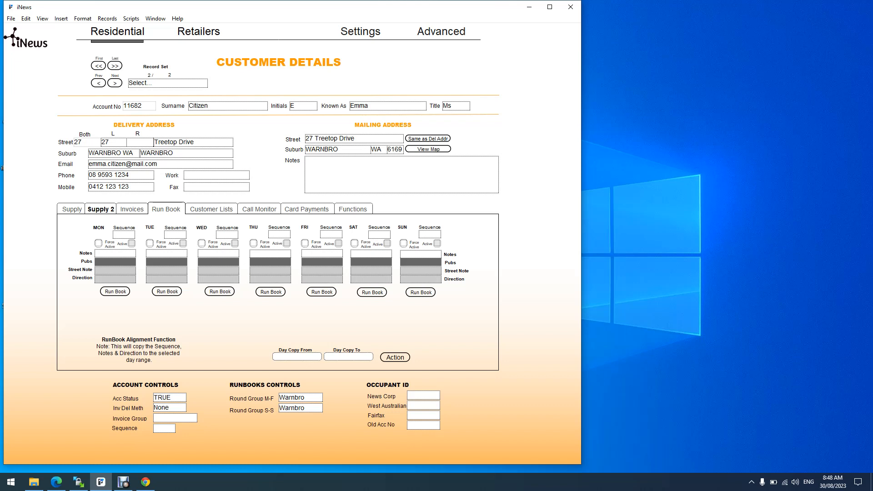
left_click(297, 357)
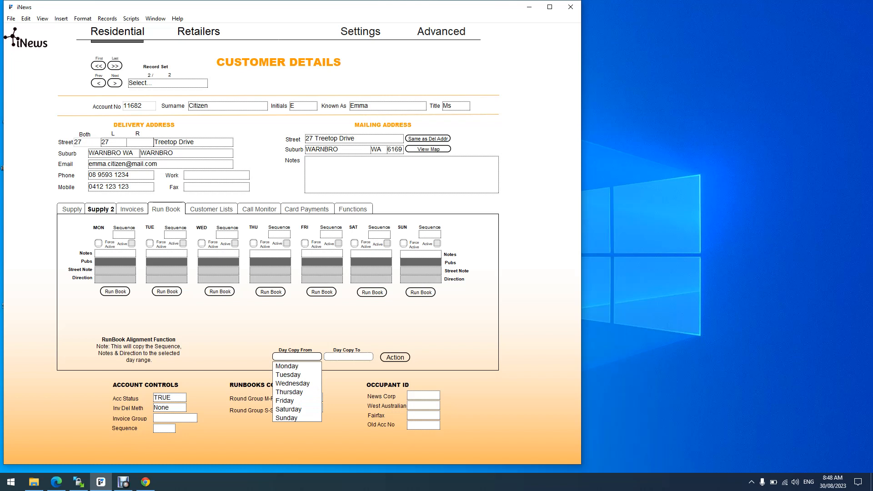
left_click(348, 358)
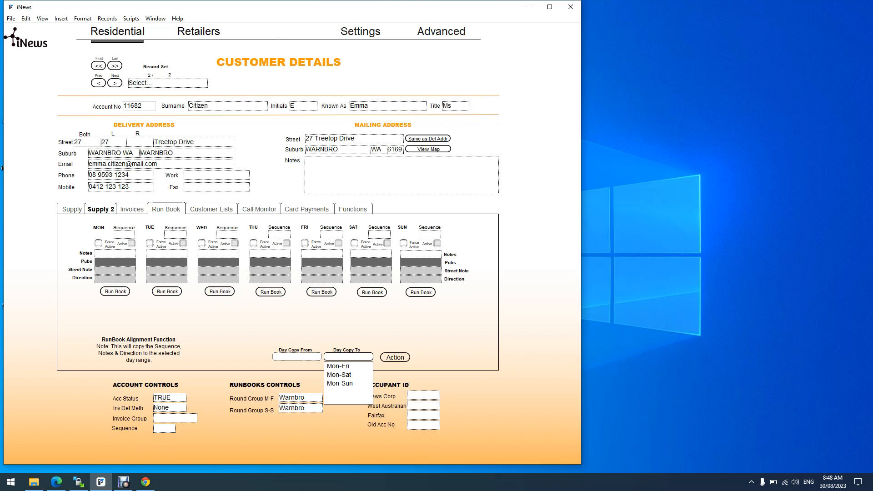
left_click(211, 209)
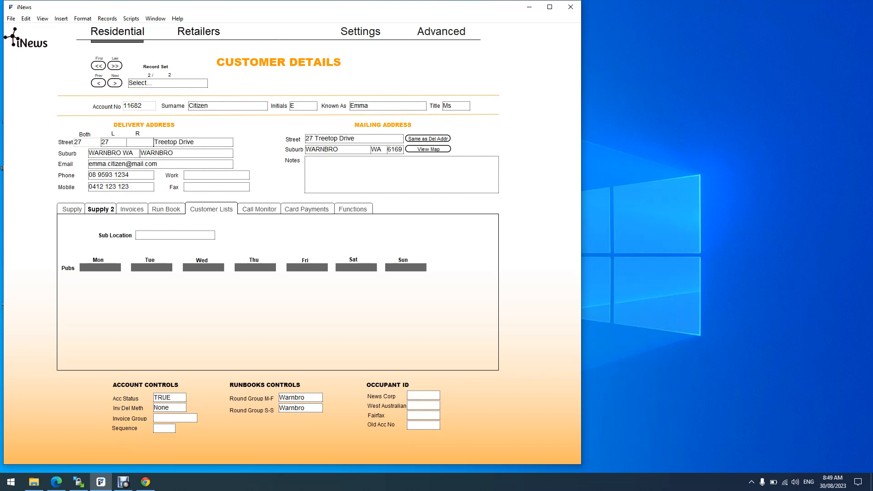
- Click into the empty Sub Location field, then show the blank Call Monitor grid
left_click(175, 235)
left_click(259, 210)
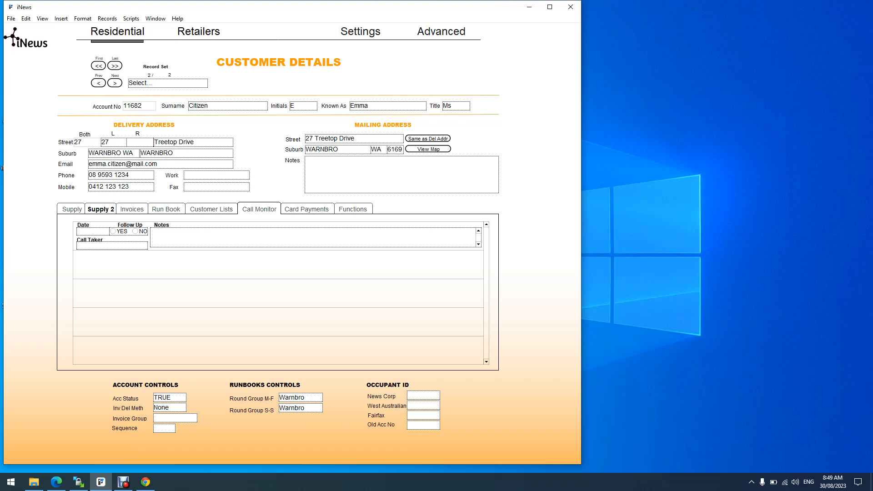
- Show the Card Payments tab with blank card and payment details
left_click(307, 209)
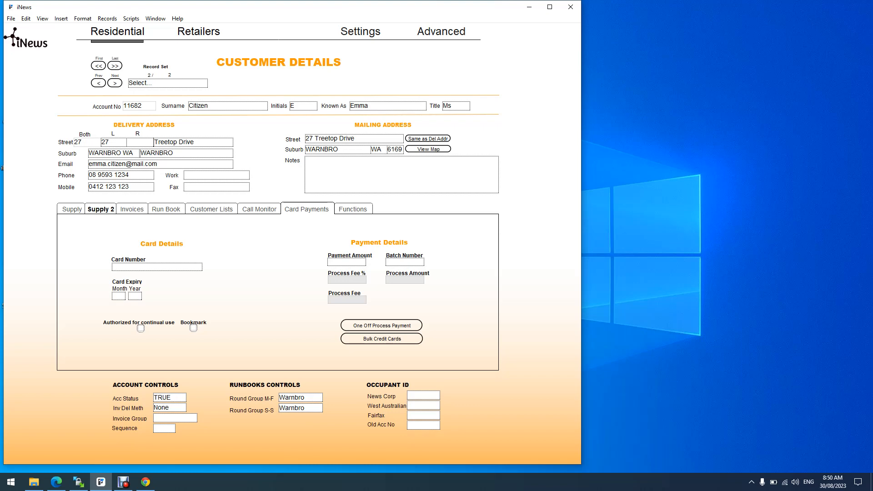
- Review the Functions tab's letter options, fee checkboxes and ticked valid invoice print boxes
left_click(353, 209)
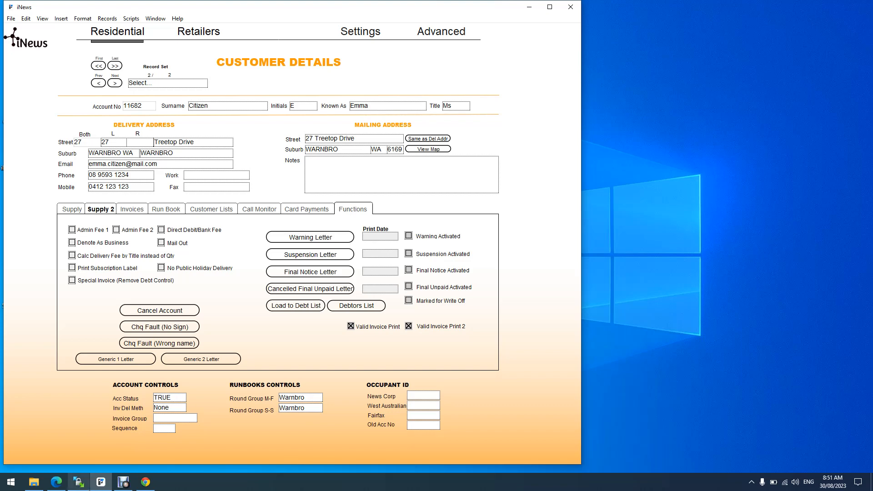
left_click(123, 481)
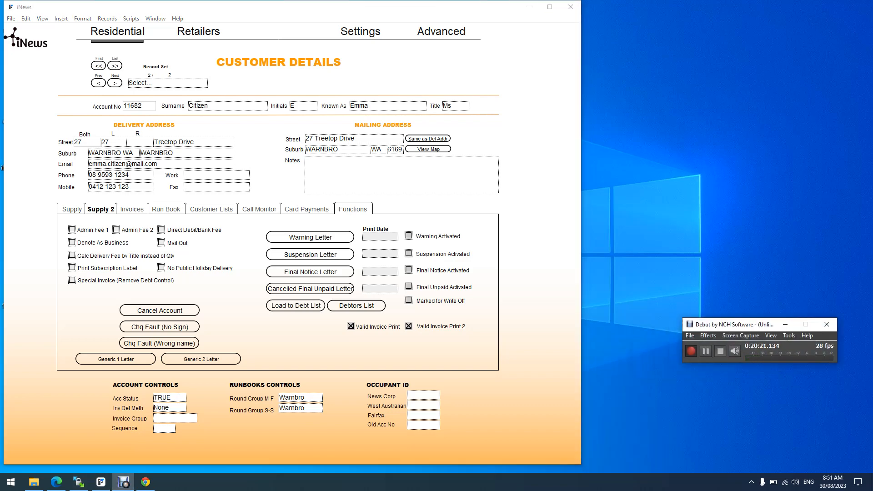